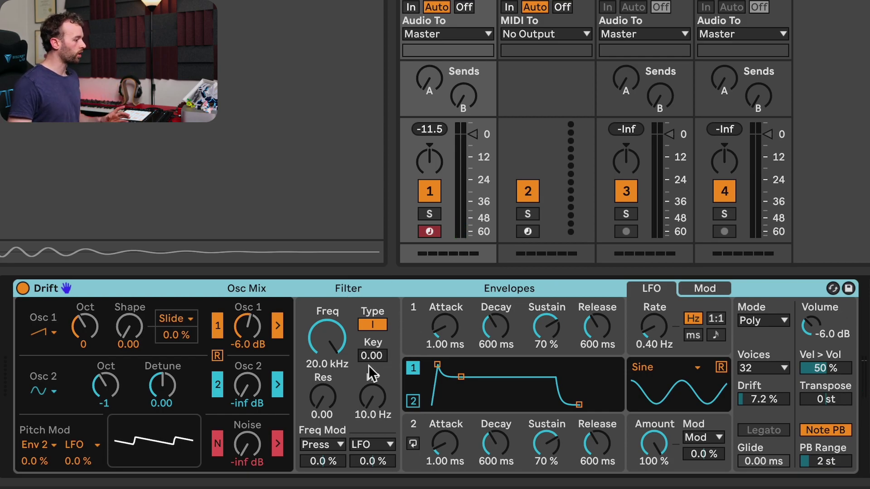
# - Turn off oscillator 2 and shape envelope 1 with 2.75 s attack, 4.79 s decay, 40% sustain and 3.93 s release
pyautogui.click(217, 384)
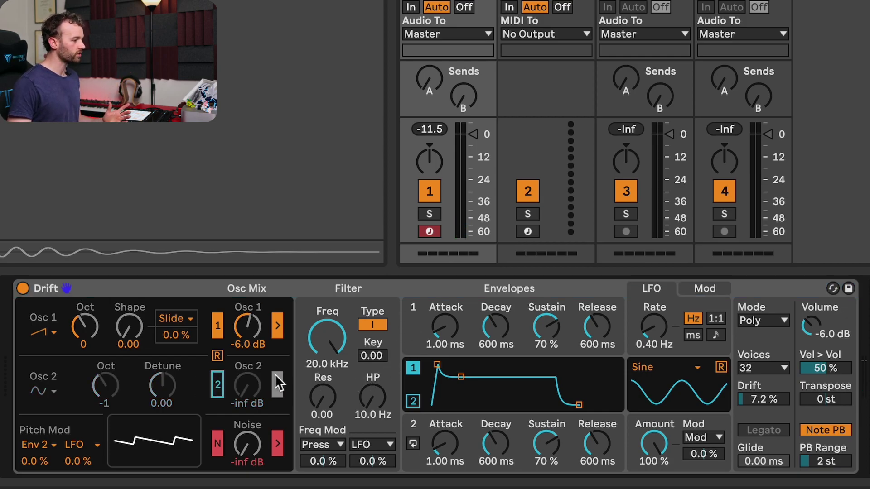
pyautogui.moveTo(448, 332); pyautogui.dragTo(448, 296)
pyautogui.moveTo(596, 326); pyautogui.dragTo(598, 290)
pyautogui.moveTo(473, 334); pyautogui.dragTo(444, 313)
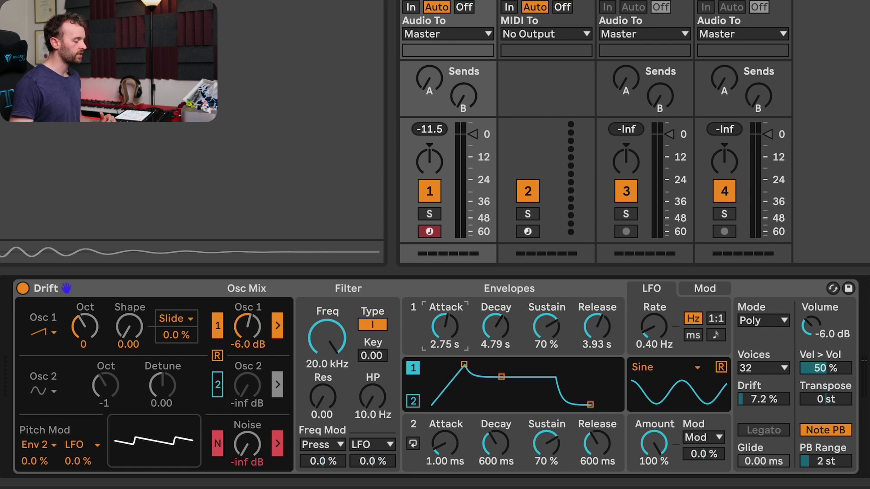
pyautogui.moveTo(565, 329); pyautogui.dragTo(564, 348)
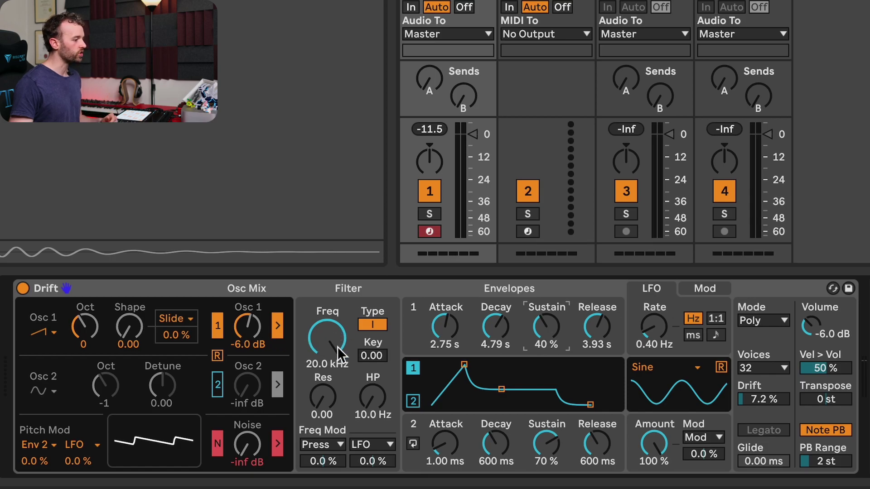
# - Lower the filter frequency to 1.89 kHz and set the voice mode to Stereo at 46% with 47% drift
pyautogui.moveTo(333, 335); pyautogui.dragTo(333, 360)
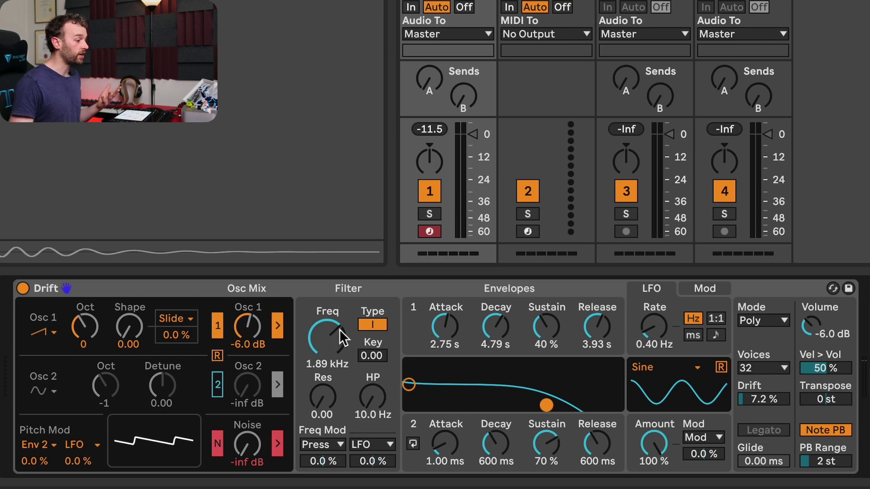
pyautogui.click(775, 321)
pyautogui.click(776, 365)
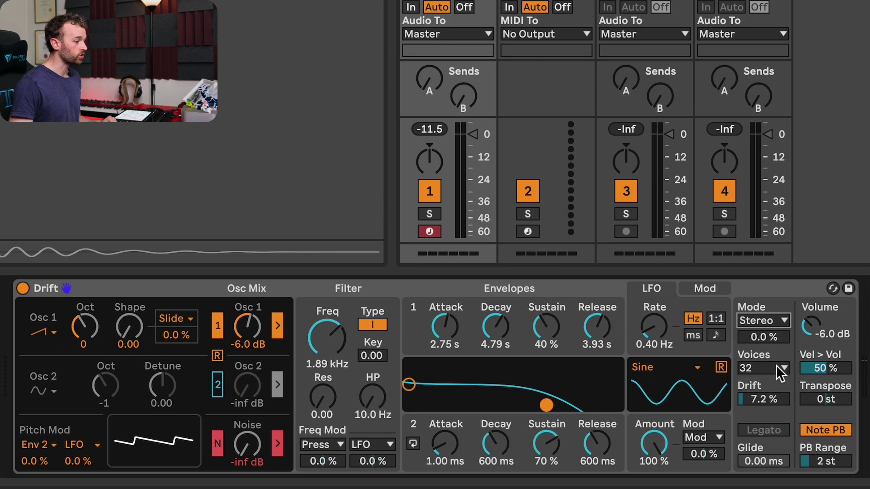
pyautogui.moveTo(767, 336); pyautogui.dragTo(767, 313)
pyautogui.moveTo(764, 399); pyautogui.dragTo(765, 383)
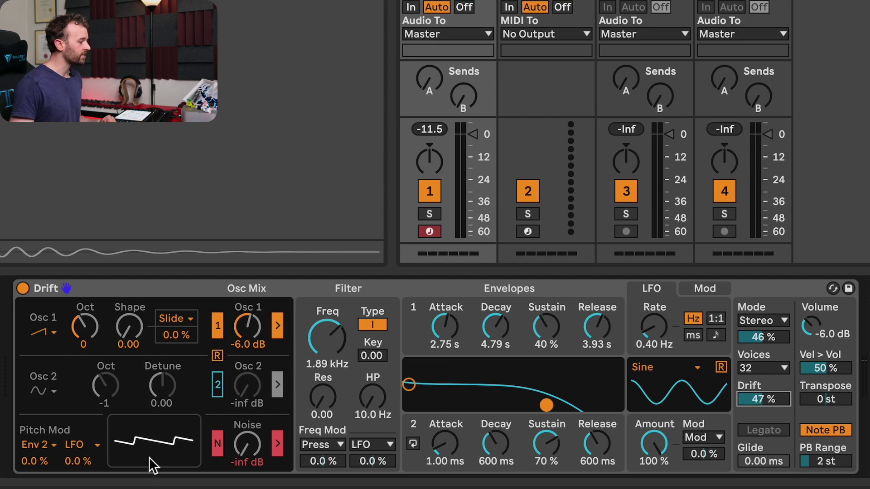
# - Raise the noise level to -32 dB and re-enable oscillator 2 as a triangle wave at -11 dB
pyautogui.moveTo(248, 446); pyautogui.dragTo(247, 435)
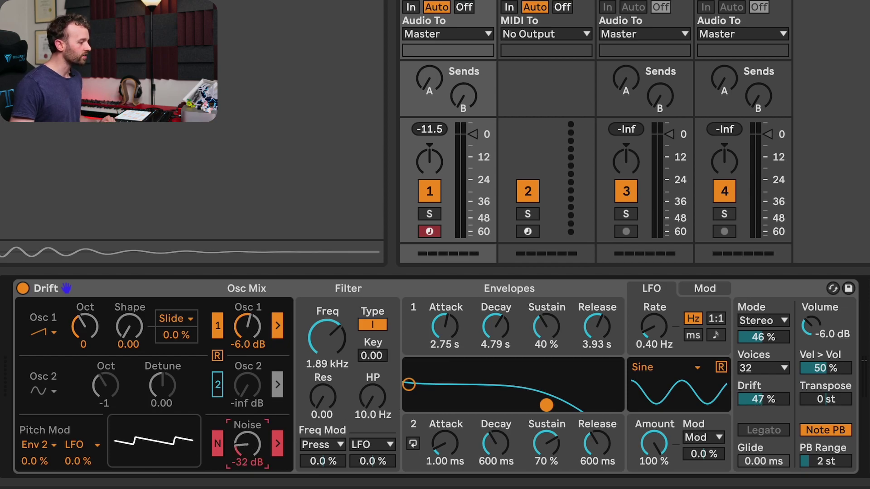
pyautogui.click(221, 388)
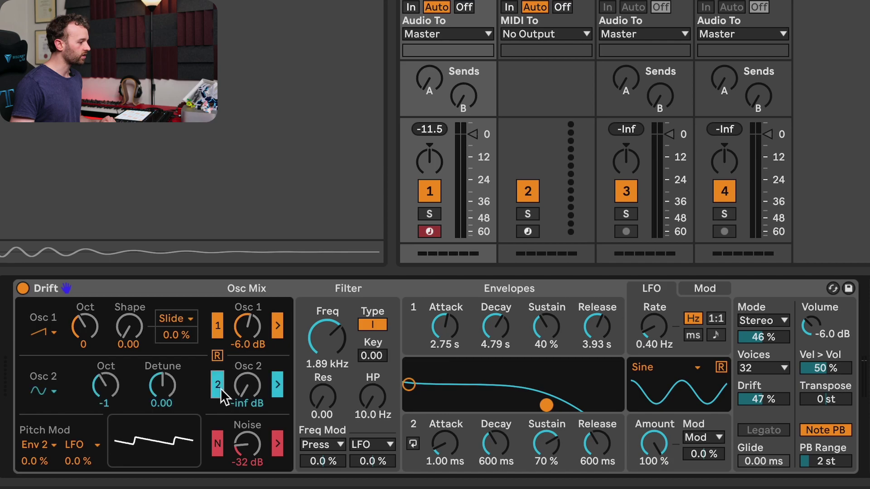
pyautogui.click(47, 394)
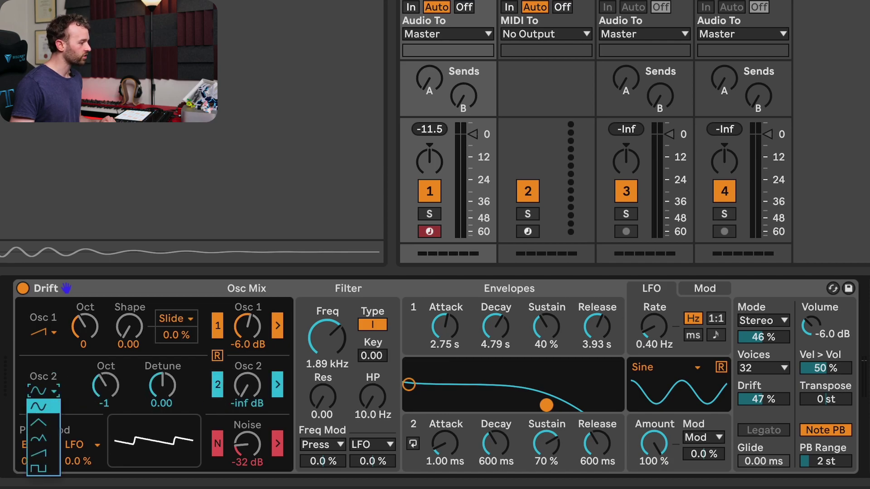
pyautogui.click(50, 421)
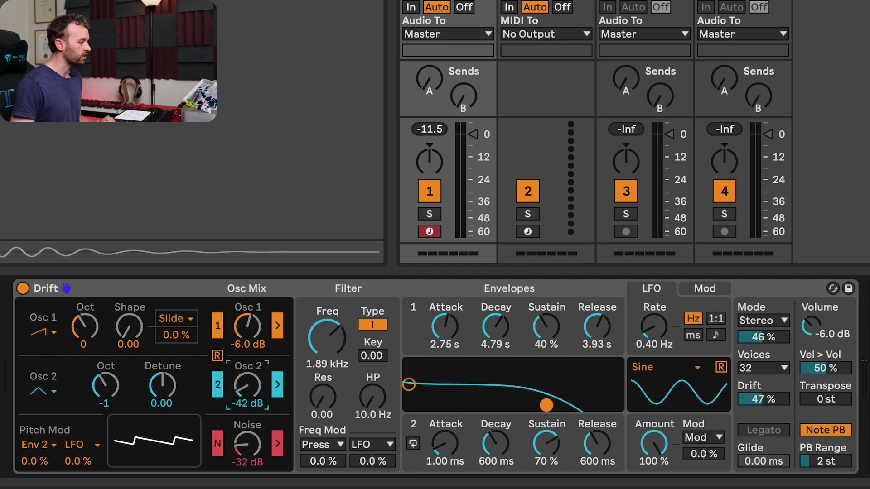
pyautogui.moveTo(245, 389); pyautogui.dragTo(244, 384)
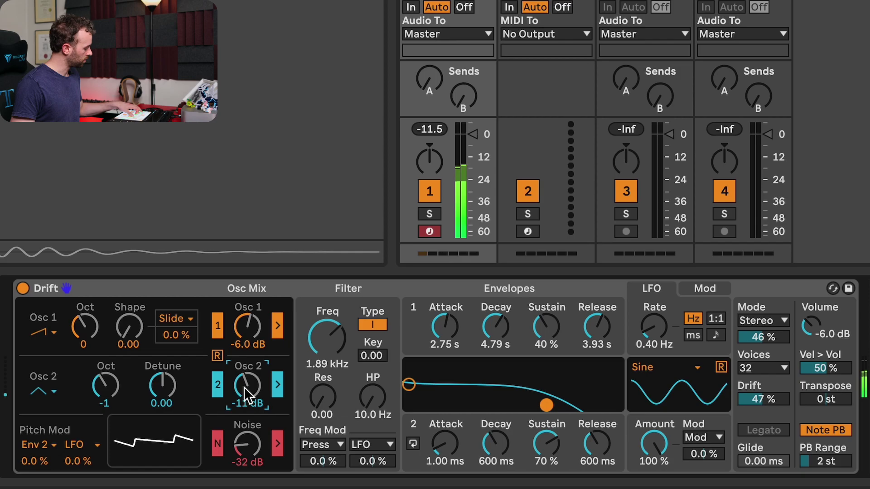
pyautogui.moveTo(244, 387); pyautogui.dragTo(244, 390)
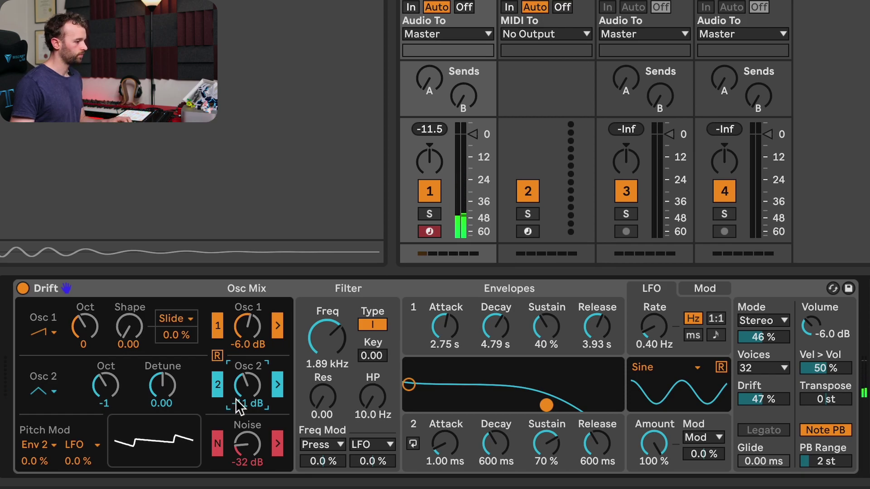
# - Set the filter resonance to 0.47 and the high-pass frequency to 29.7 Hz
pyautogui.moveTo(325, 405); pyautogui.dragTo(325, 384)
pyautogui.moveTo(372, 398); pyautogui.dragTo(373, 390)
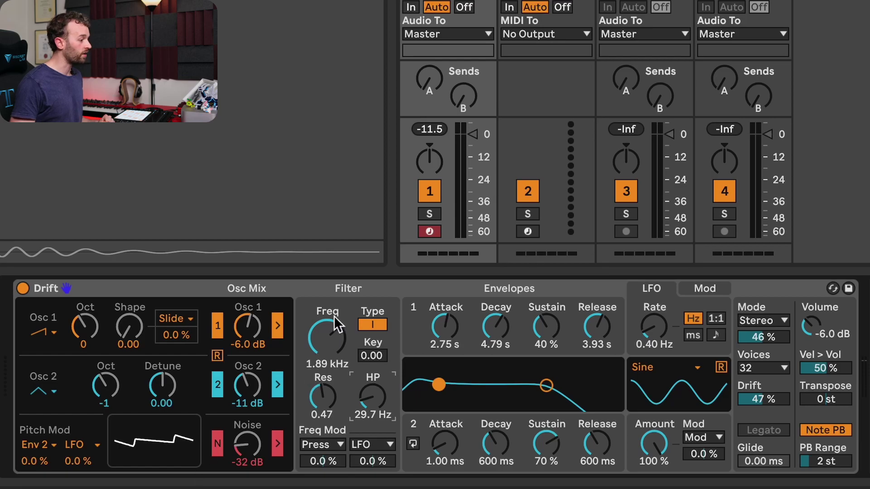
pyautogui.click(352, 288)
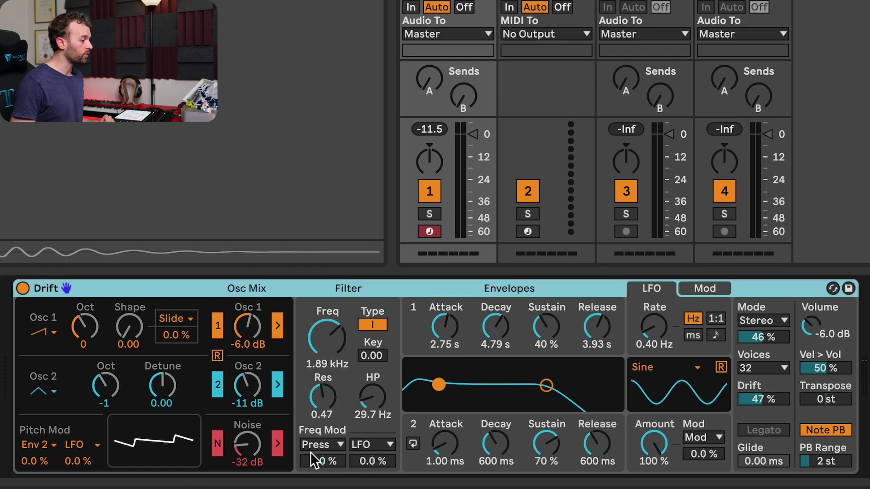
# - Modulate the filter frequency with Pressure at 44% and lower its base frequency to 328 Hz
pyautogui.click(332, 445)
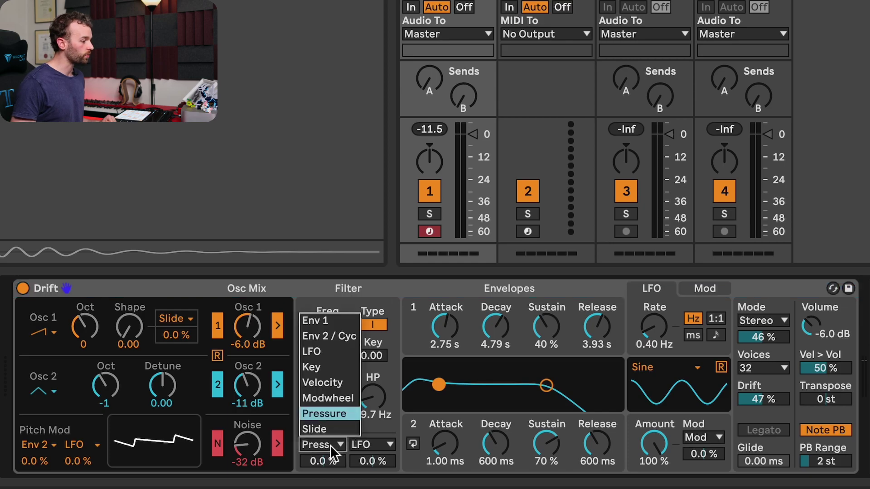
pyautogui.click(334, 413)
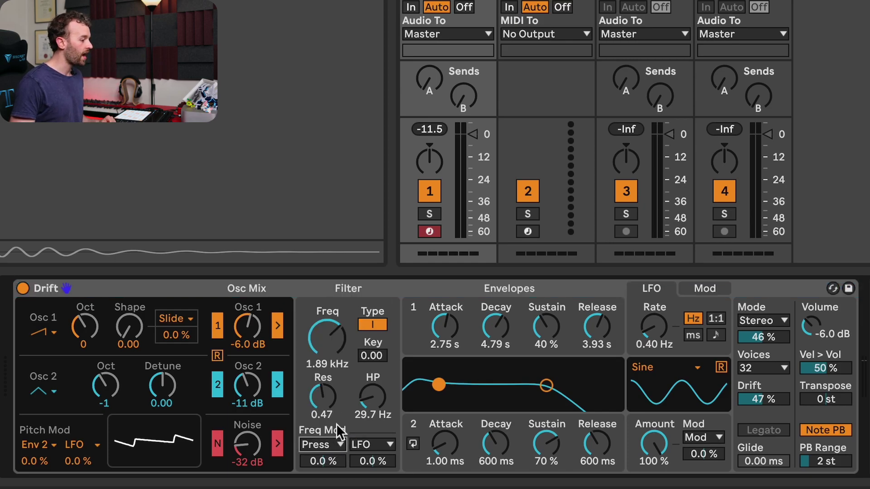
pyautogui.click(330, 461)
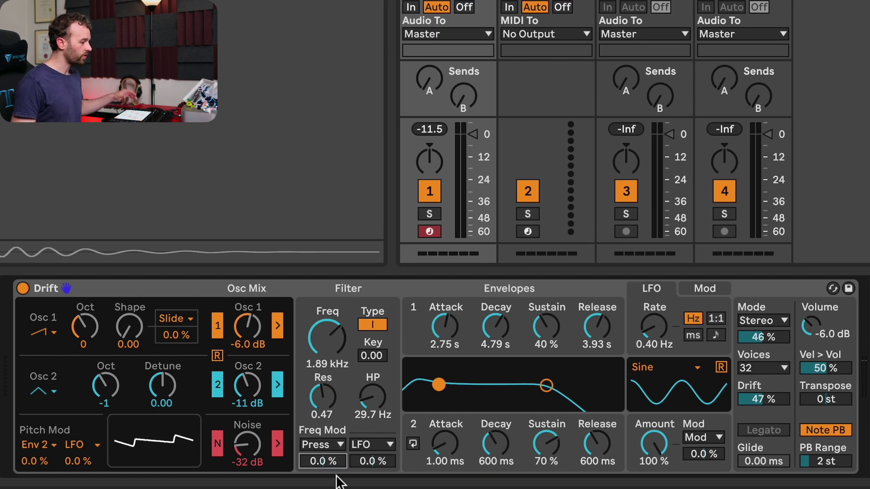
pyautogui.moveTo(316, 460)
pyautogui.mouseDown()
pyautogui.moveTo(317, 447)
pyautogui.moveTo(315, 454)
pyautogui.mouseUp()
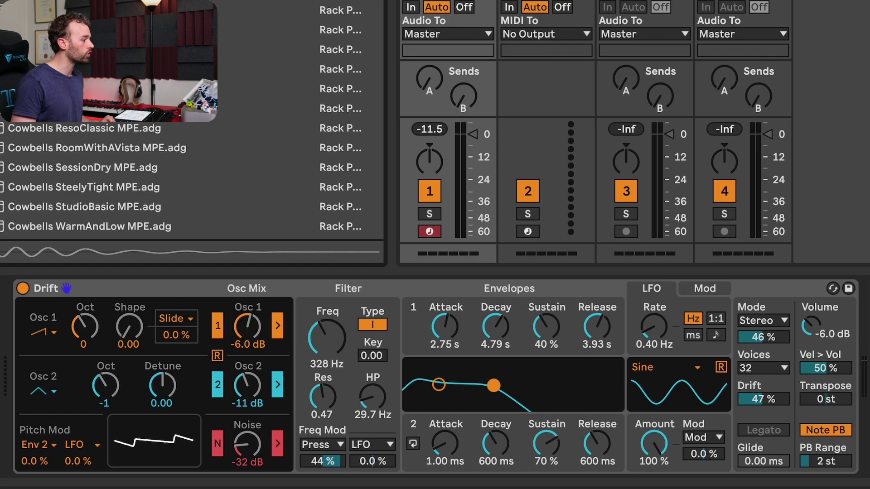
# - Insert an MPE Control device in front of the Drift synth
pyautogui.moveTo(29, 369); pyautogui.dragTo(24, 359)
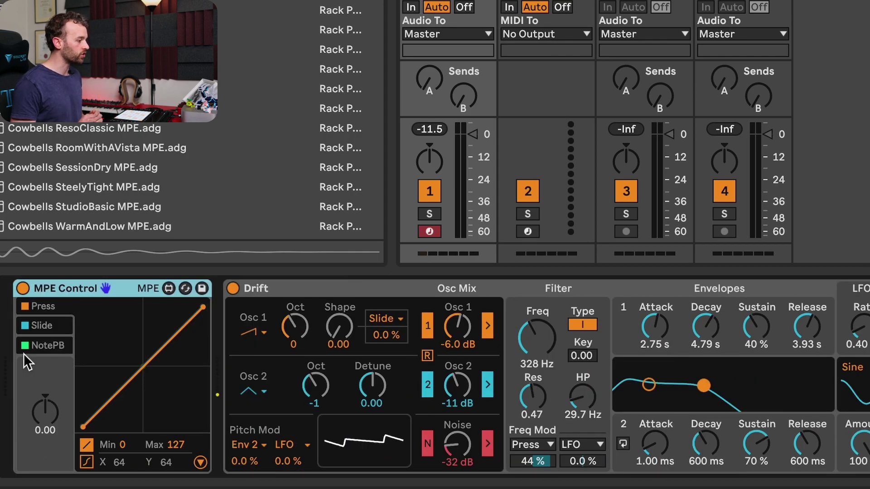
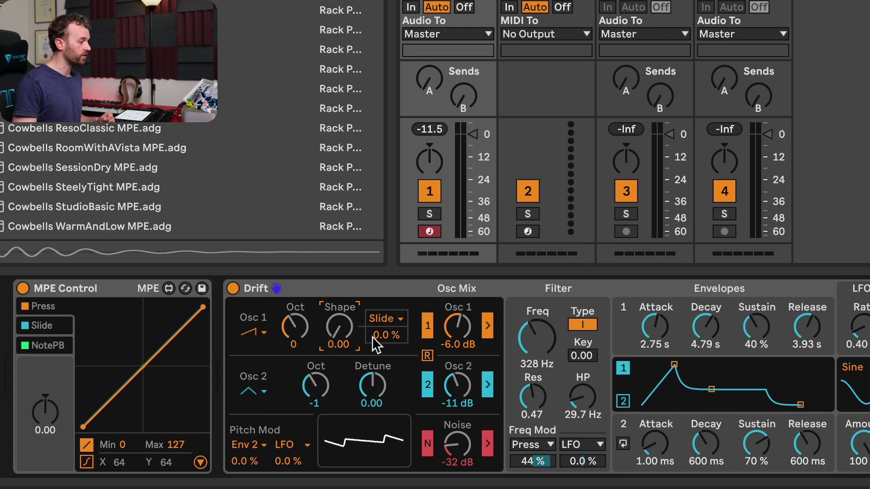
# - Modulate oscillator 1's shape with Slide at 16% and display the Slide curve in MPE Control
pyautogui.click(385, 318)
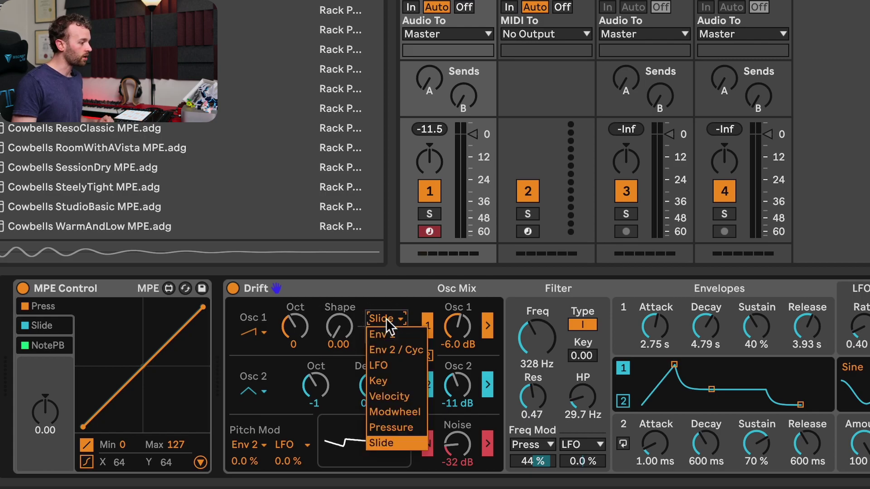
pyautogui.click(385, 443)
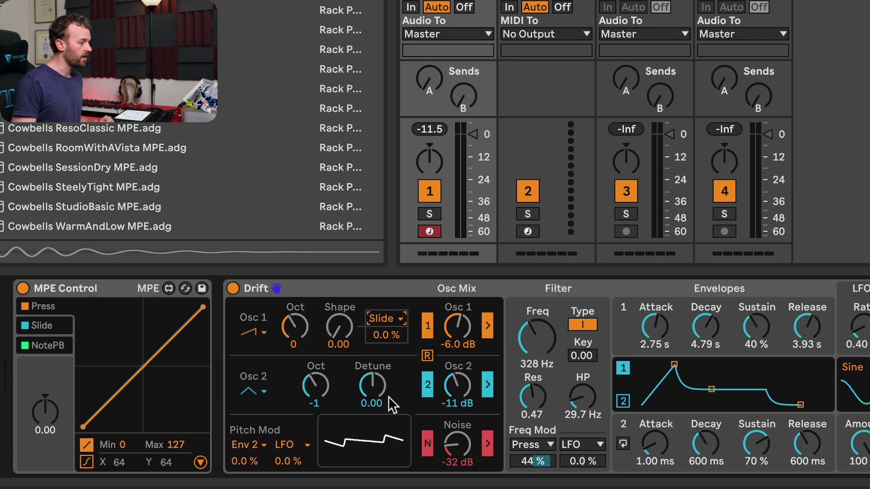
pyautogui.moveTo(391, 338); pyautogui.dragTo(391, 327)
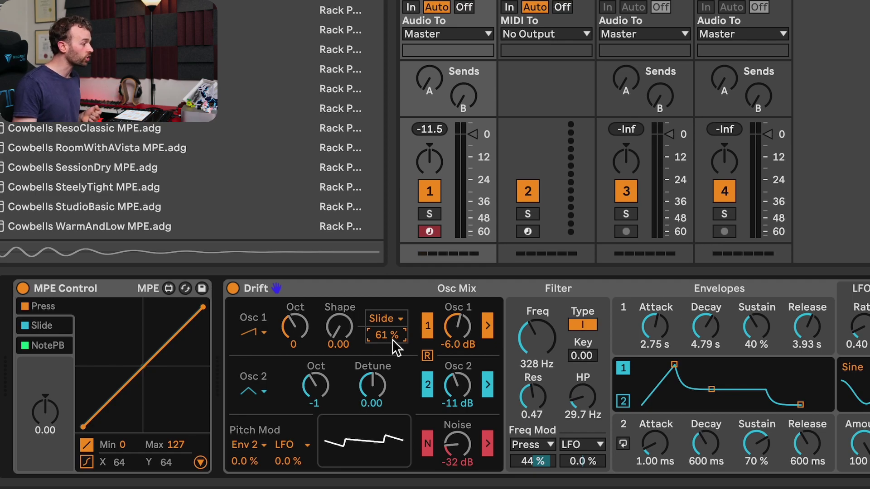
pyautogui.click(45, 329)
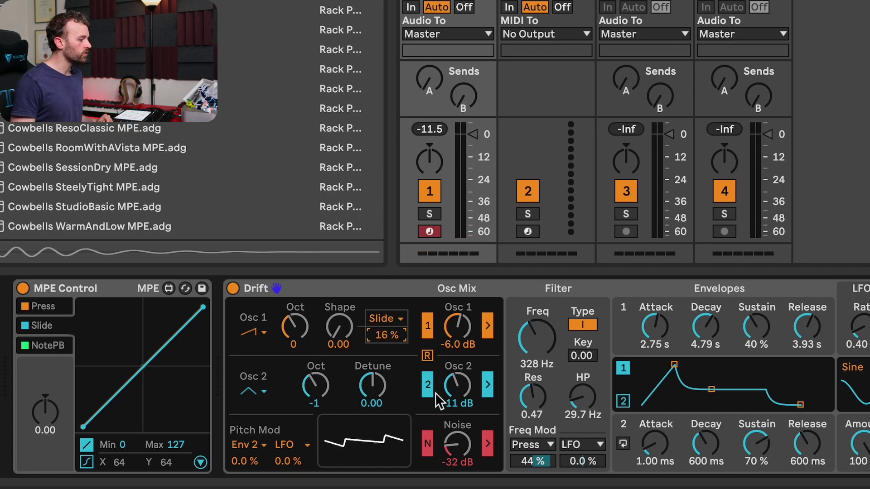
# - Route Slide to Noise Gain at 57% in the first modulation slot of Drift
pyautogui.click(456, 440)
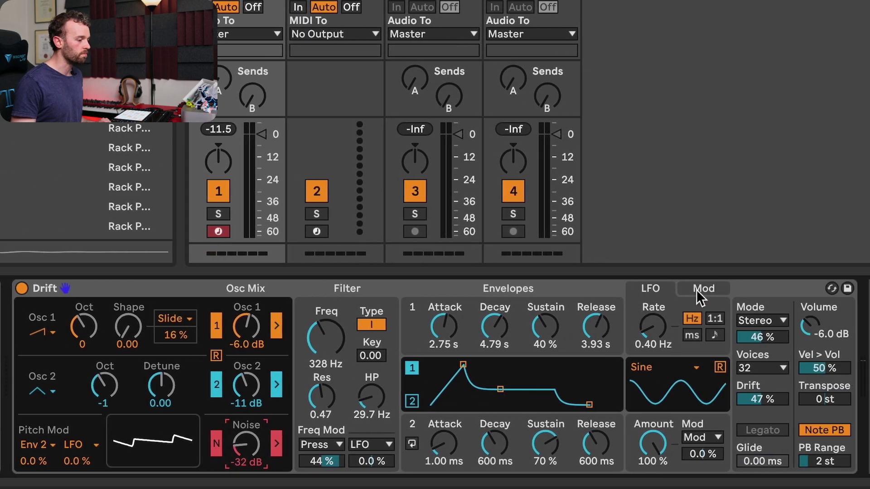
pyautogui.click(697, 296)
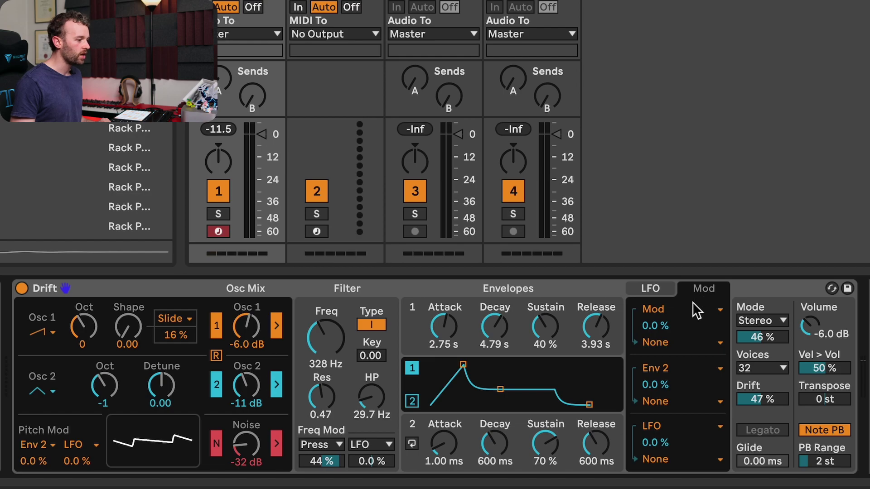
pyautogui.click(680, 308)
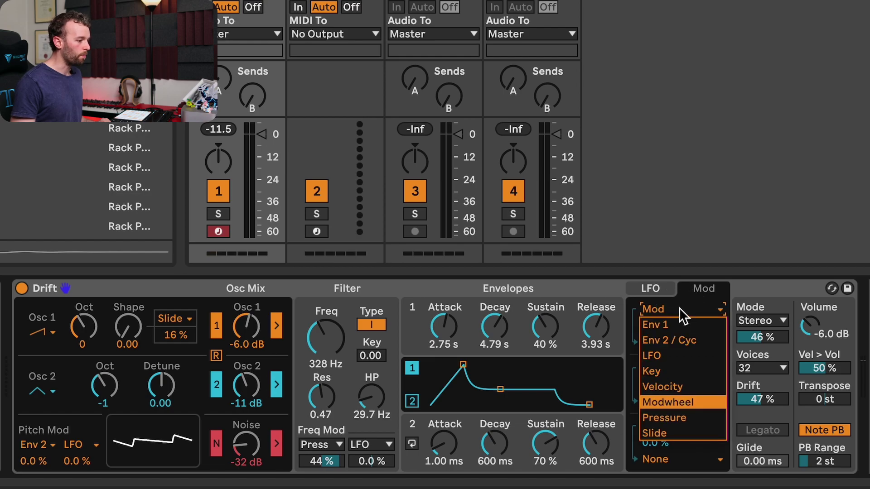
pyautogui.click(670, 430)
pyautogui.click(670, 344)
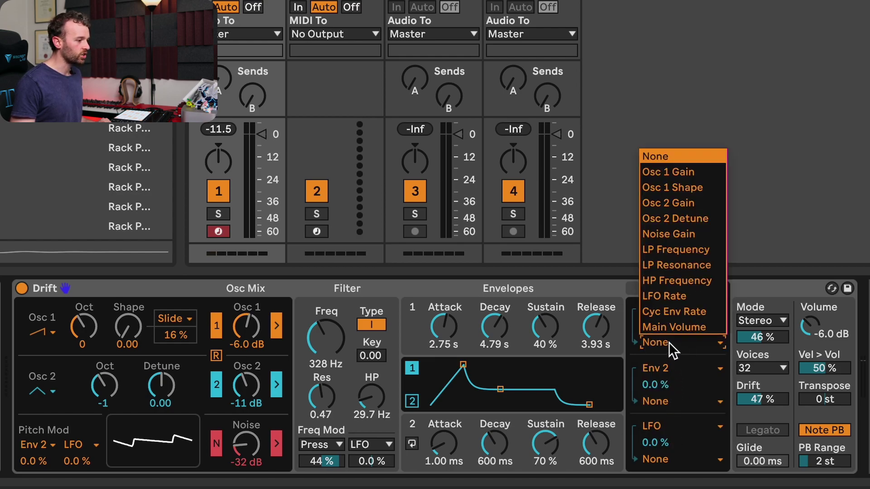
pyautogui.click(689, 234)
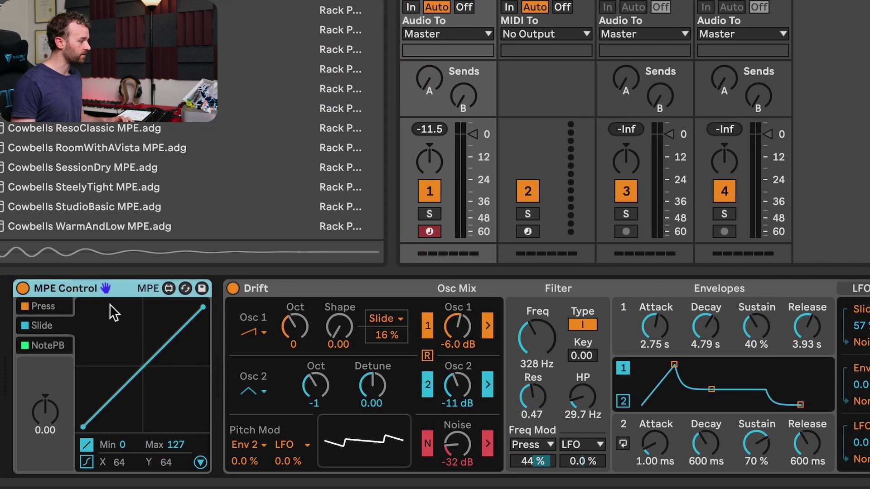
# - Duplicate the MPE Control device and show the Press curve in the first copy
pyautogui.hotkey('ctrl', 'd')
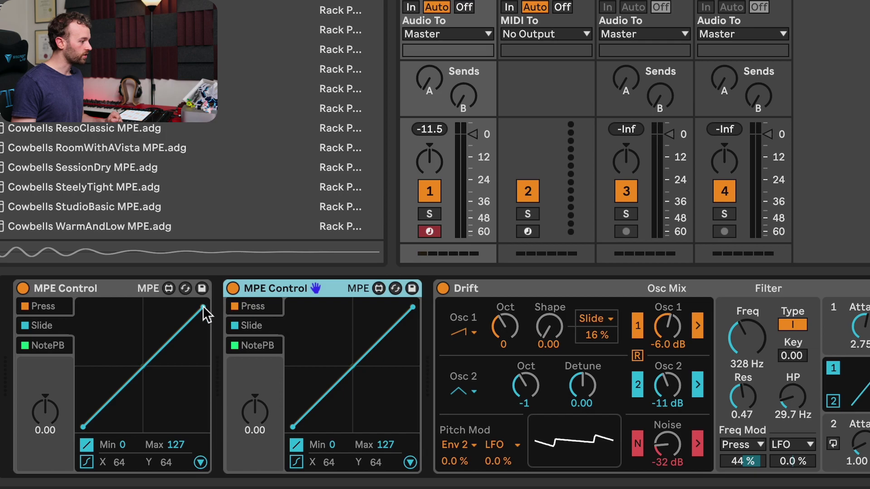
pyautogui.click(44, 303)
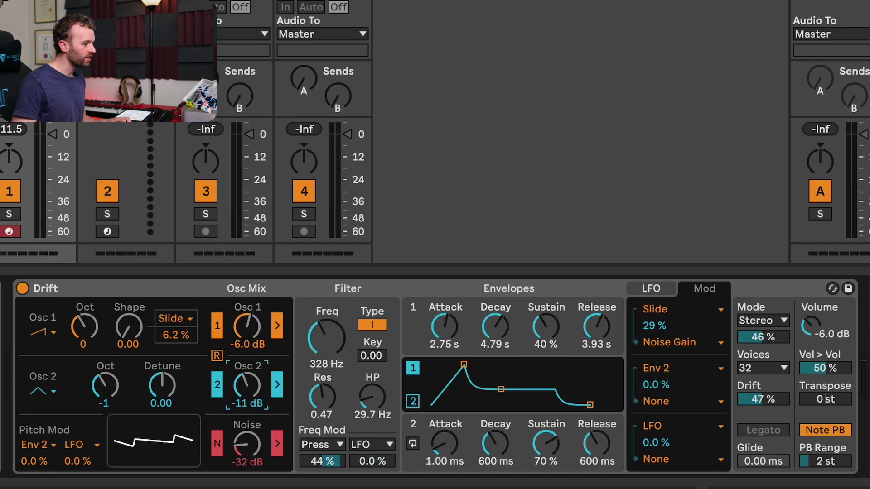
# - Raise oscillator 1's level to -4.1 dB and oscillator 2's level to -6.0 dB
pyautogui.moveTo(247, 385); pyautogui.dragTo(254, 338)
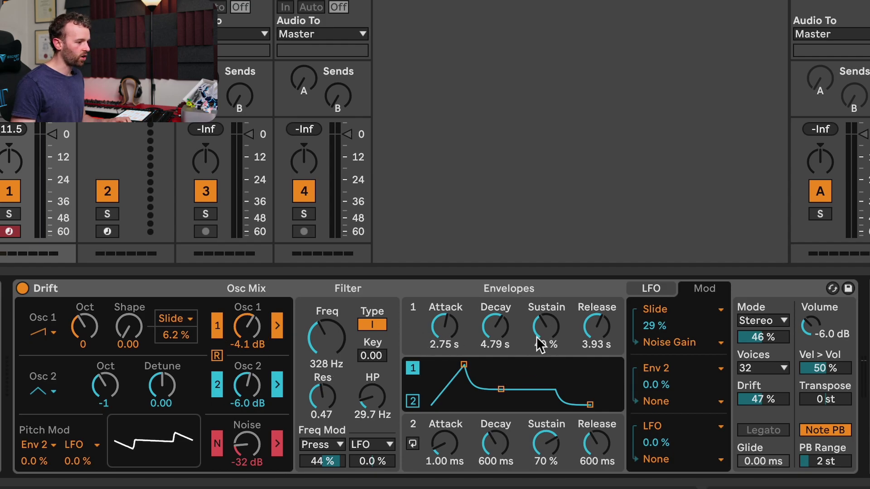
# - Lengthen envelope 1's release to 8.90 s and raise the filter frequency to 668 Hz
pyautogui.moveTo(597, 329); pyautogui.dragTo(597, 317)
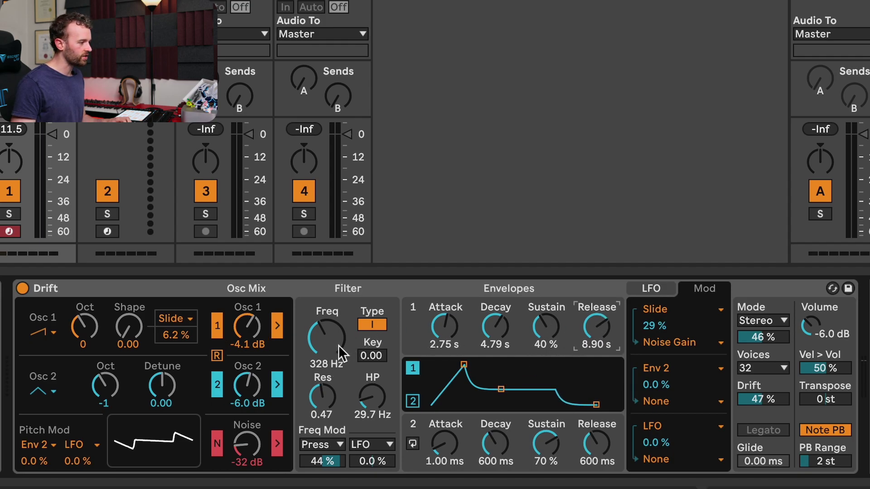
pyautogui.moveTo(341, 352); pyautogui.dragTo(341, 339)
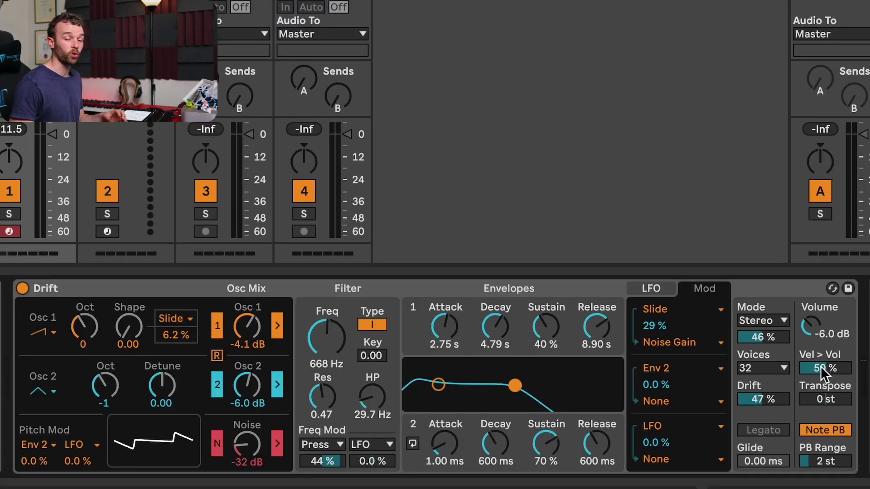
# - Set the LFO waveform to Lin Env and its filter frequency modulation amount to 36%
pyautogui.click(647, 290)
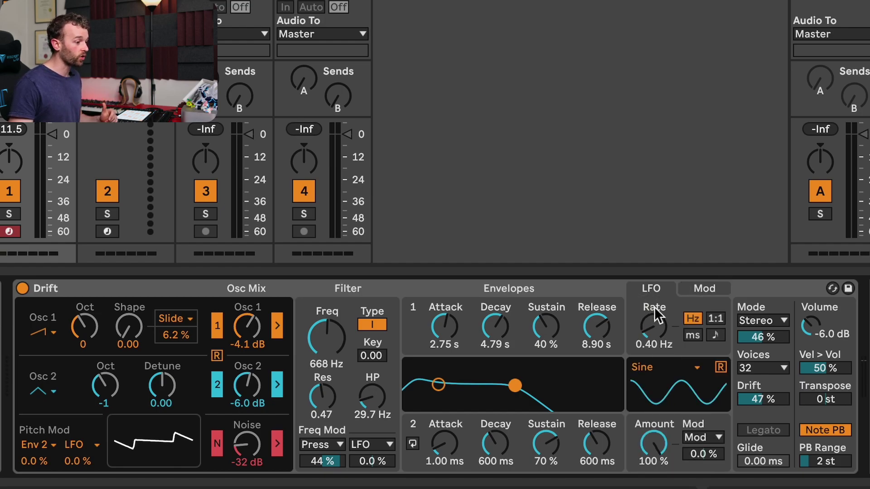
pyautogui.click(653, 366)
pyautogui.click(657, 336)
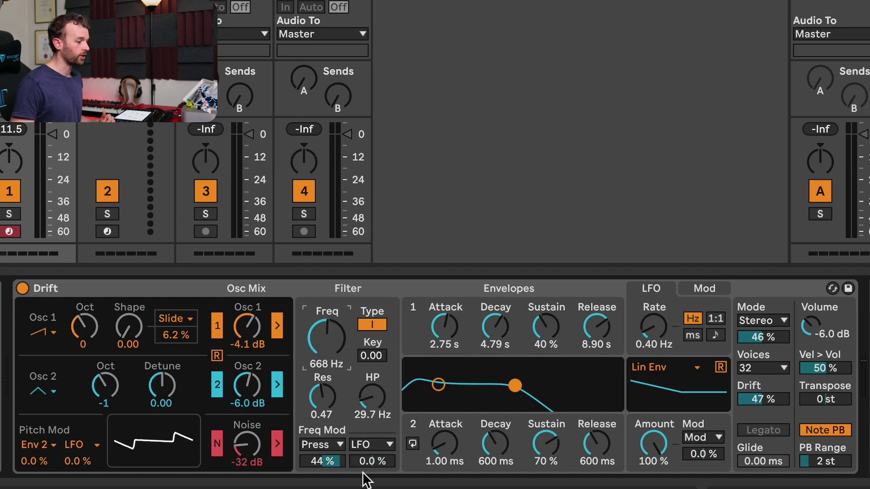
pyautogui.moveTo(371, 461); pyautogui.dragTo(368, 457)
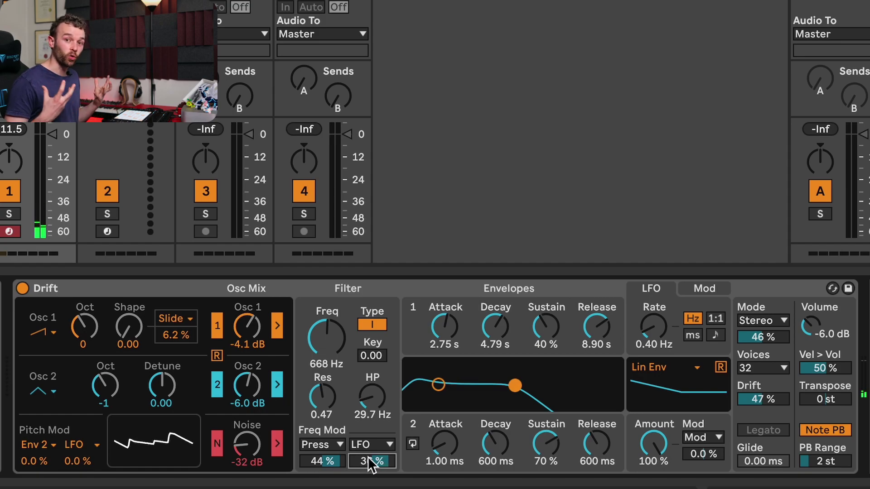
# - Modulate the LFO amount by Velocity at 100% and lower the base LFO amount to 0%
pyautogui.click(623, 389)
pyautogui.click(702, 437)
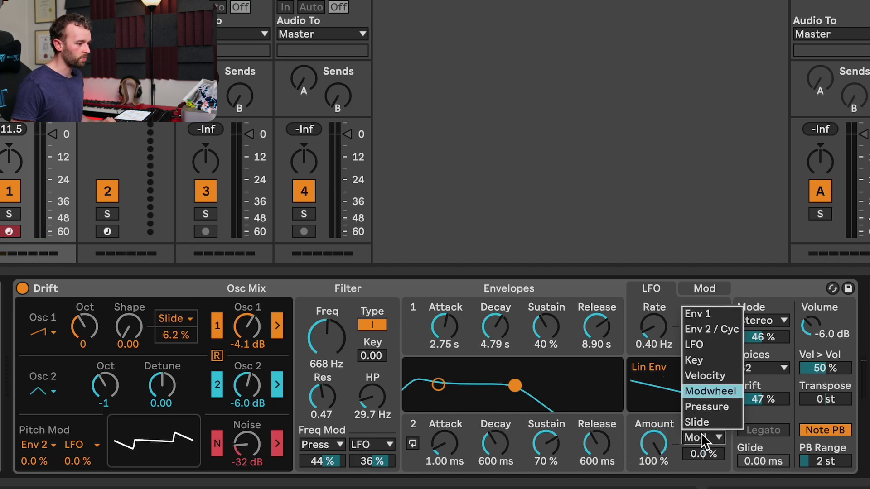
pyautogui.click(714, 376)
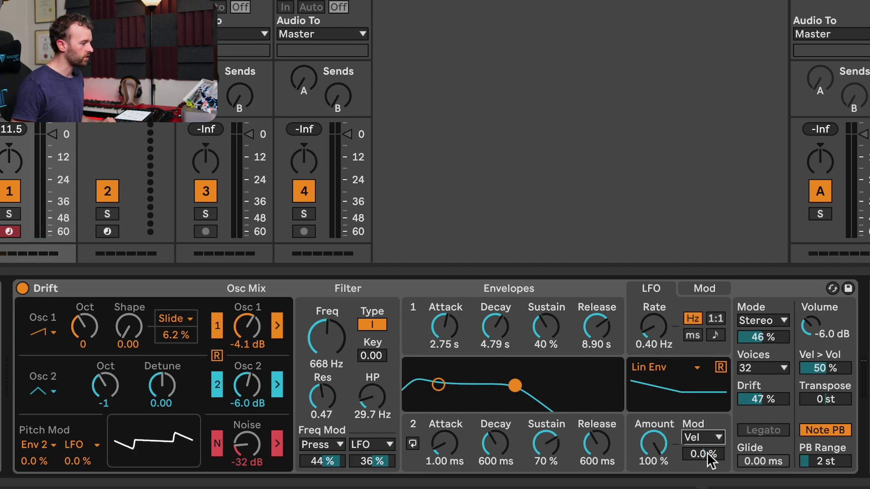
pyautogui.moveTo(707, 452); pyautogui.dragTo(707, 408)
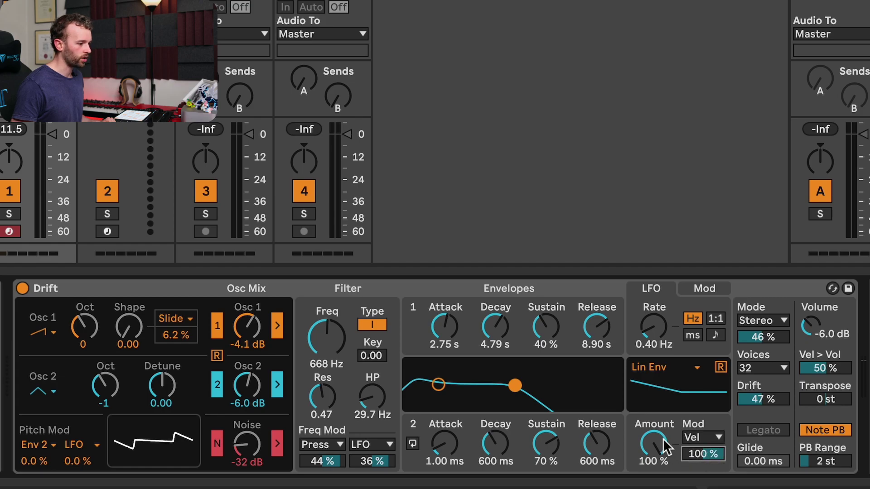
pyautogui.moveTo(666, 446); pyautogui.dragTo(666, 475)
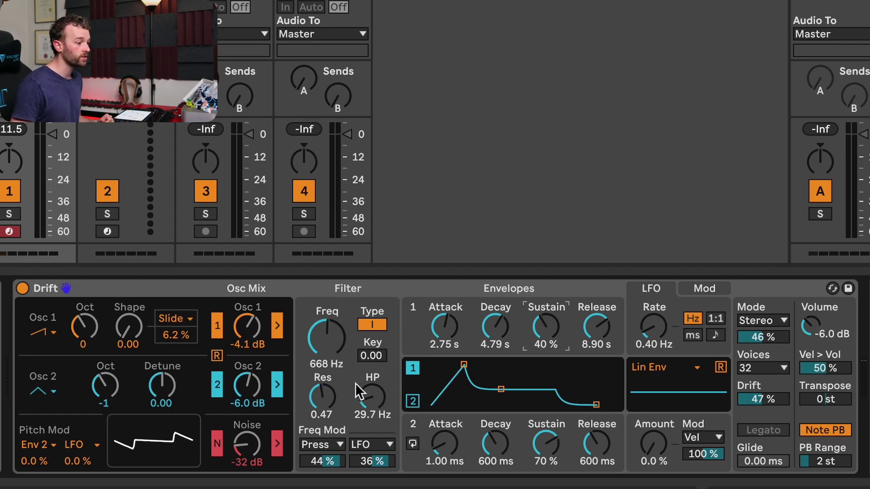
# - Route Modwheel to Osc 2 Gain in the second modulation slot
pyautogui.click(693, 288)
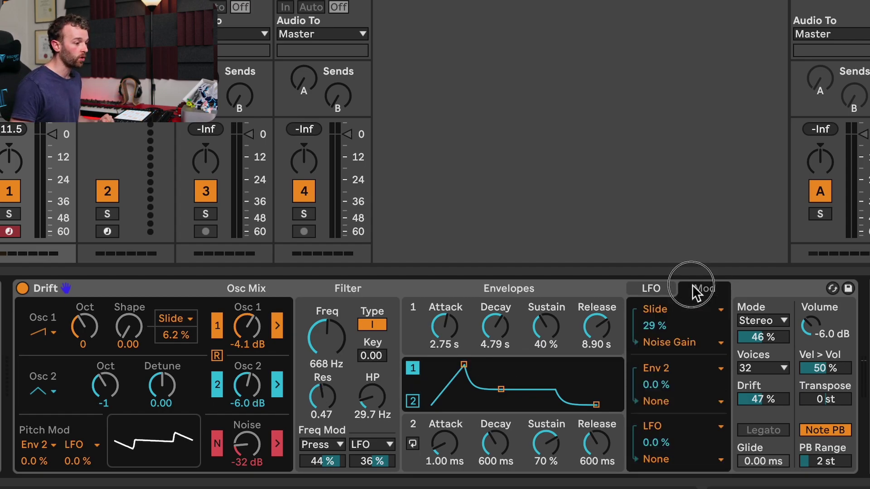
pyautogui.click(661, 367)
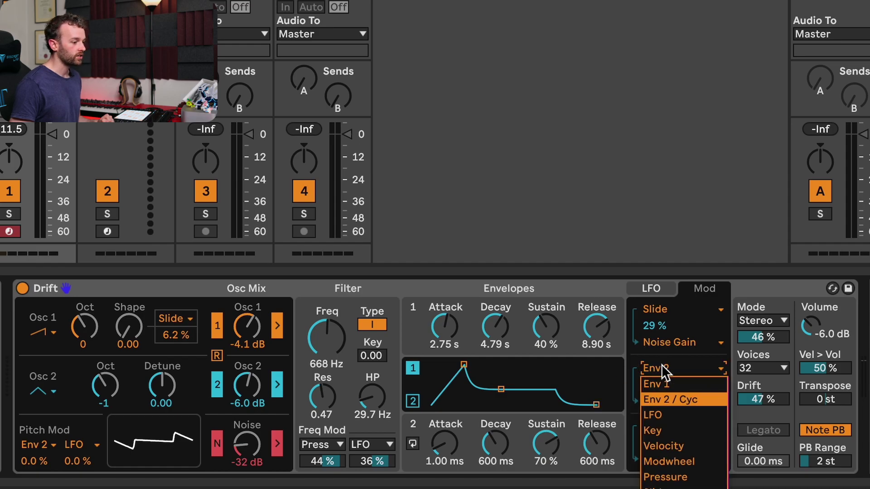
pyautogui.click(668, 461)
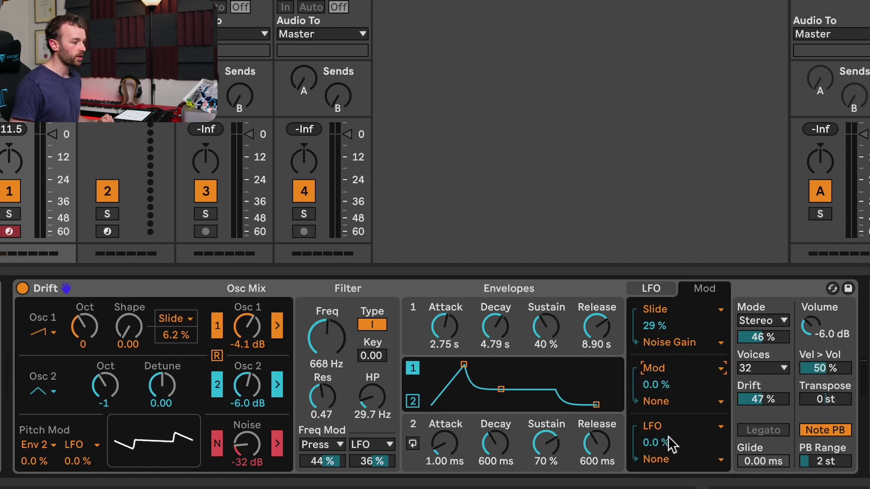
pyautogui.click(673, 401)
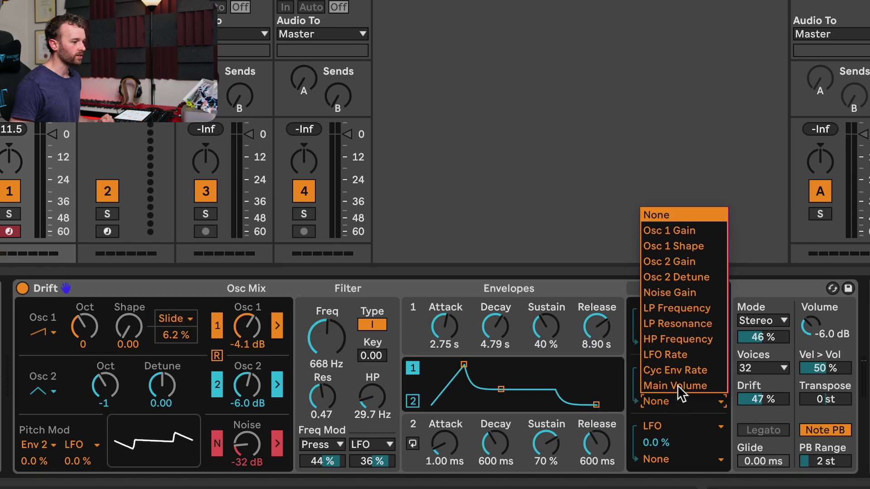
pyautogui.click(685, 264)
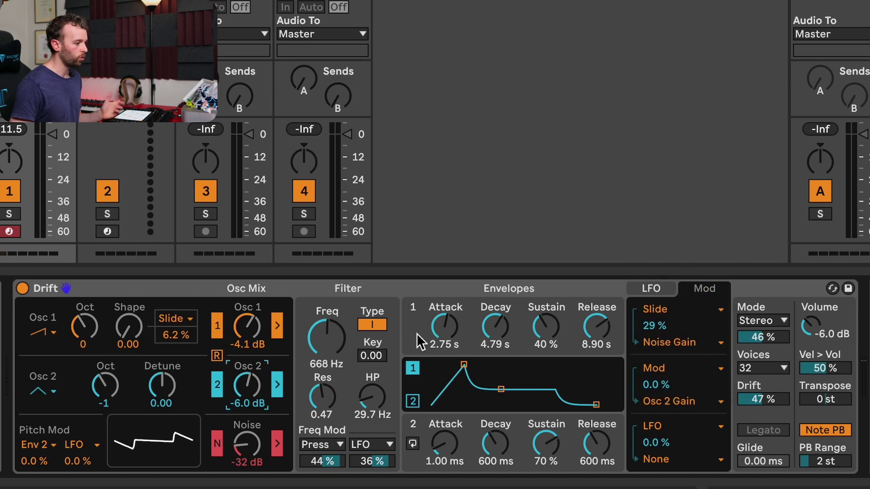
# - Lower oscillator 2's level to -42 dB and set the Modwheel to Osc 2 Gain amount to 76%
pyautogui.moveTo(261, 392); pyautogui.dragTo(260, 446)
pyautogui.click(657, 385)
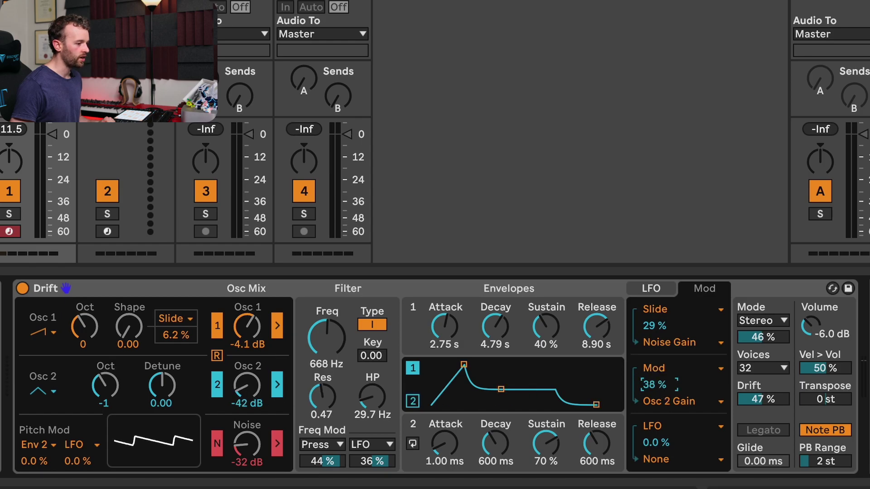
pyautogui.moveTo(660, 385)
pyautogui.mouseDown()
pyautogui.moveTo(661, 376)
pyautogui.moveTo(660, 384)
pyautogui.mouseUp()
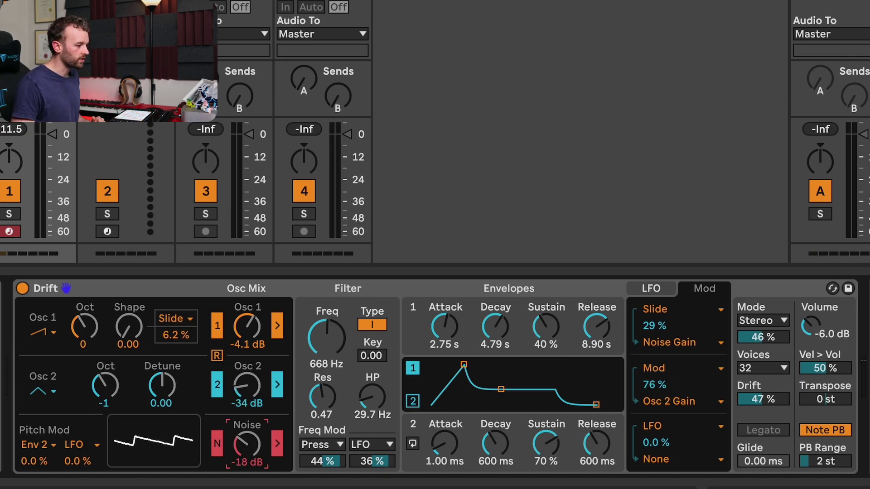
# - Set oscillator 2 to a level of -4.6 dB, octave -2 and the square waveform
pyautogui.moveTo(255, 407); pyautogui.dragTo(255, 372)
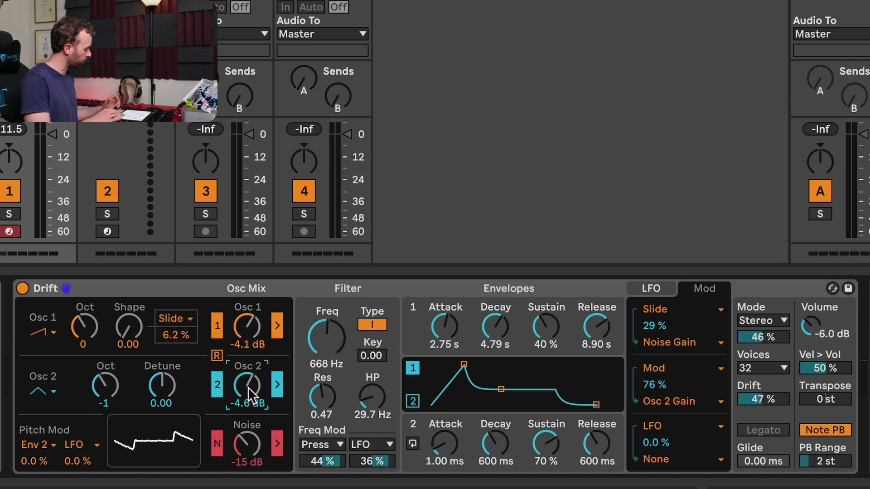
pyautogui.click(119, 387)
pyautogui.press('Down')
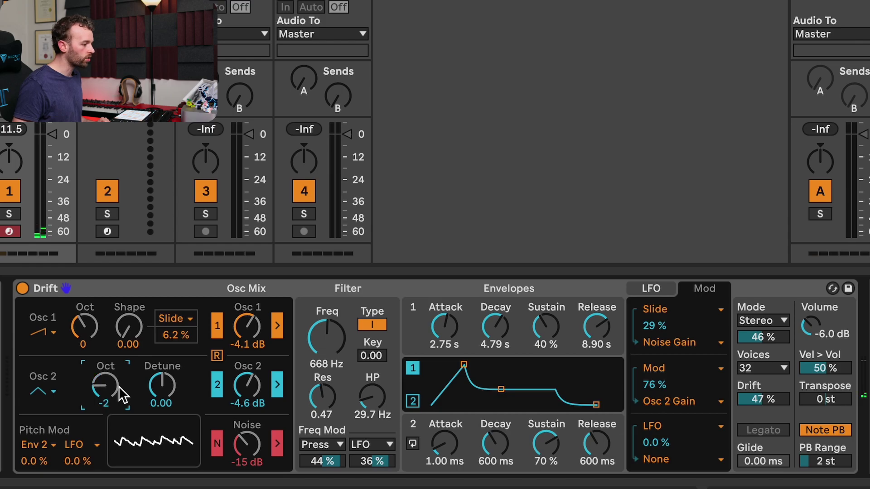
pyautogui.click(53, 387)
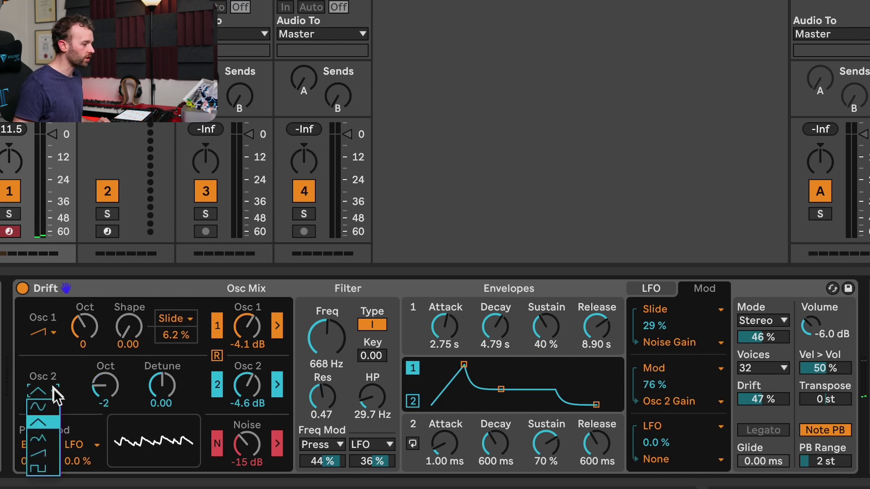
pyautogui.click(48, 467)
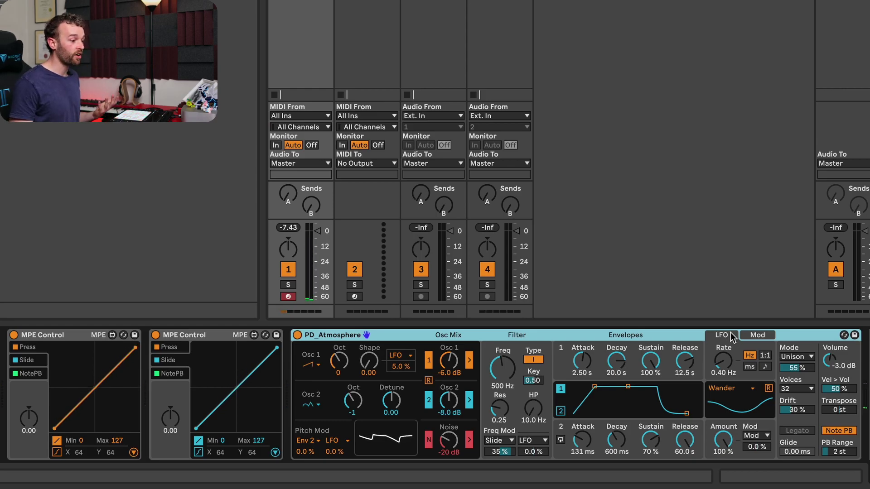
# - Examine the modulation routings, filter, LFO and cycling envelope settings of the PD_Atmosphere and PD_Fuzzy Metal presets
pyautogui.click(762, 336)
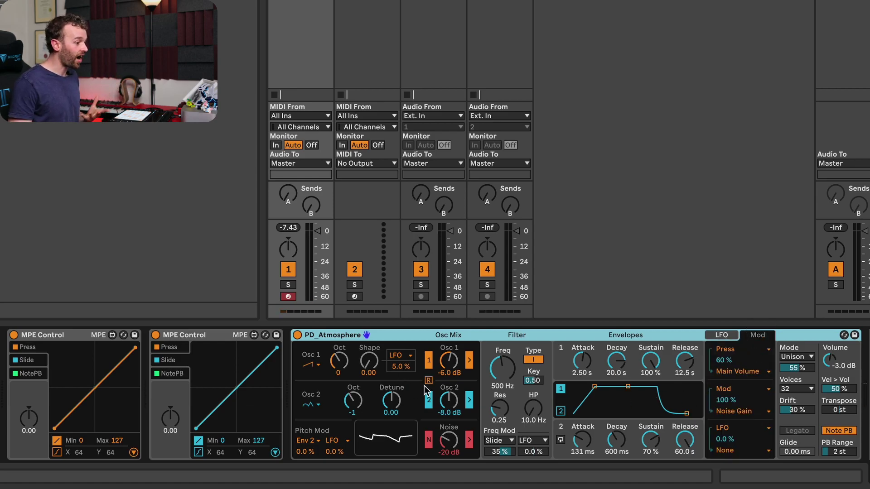
pyautogui.click(500, 383)
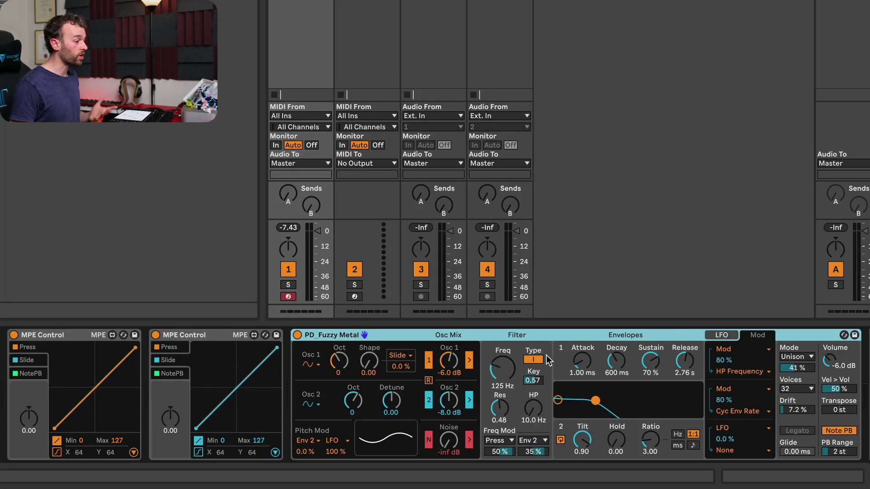
pyautogui.click(507, 372)
pyautogui.click(735, 336)
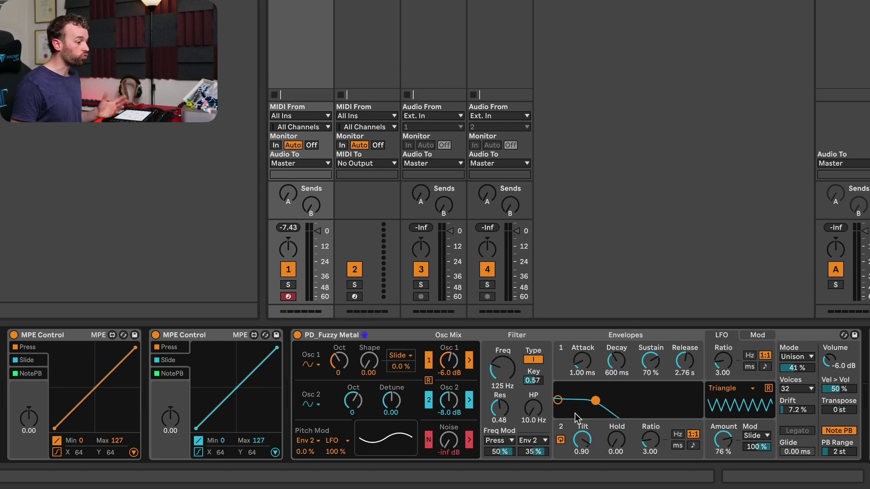
pyautogui.click(582, 439)
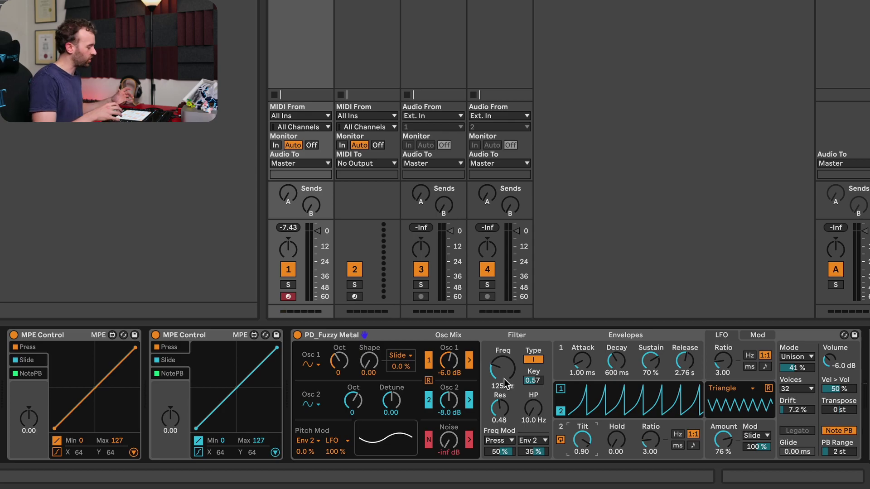
pyautogui.click(507, 337)
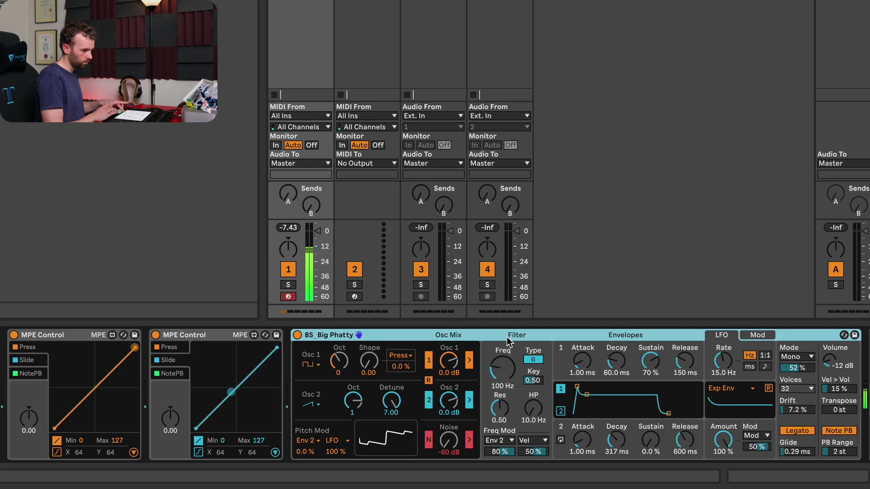
# - Examine the modulation slots, filter and oscillator shape settings of the BS_Big Phatty, KEYS_Wobbling Madness and LD_Piercer presets
pyautogui.click(751, 336)
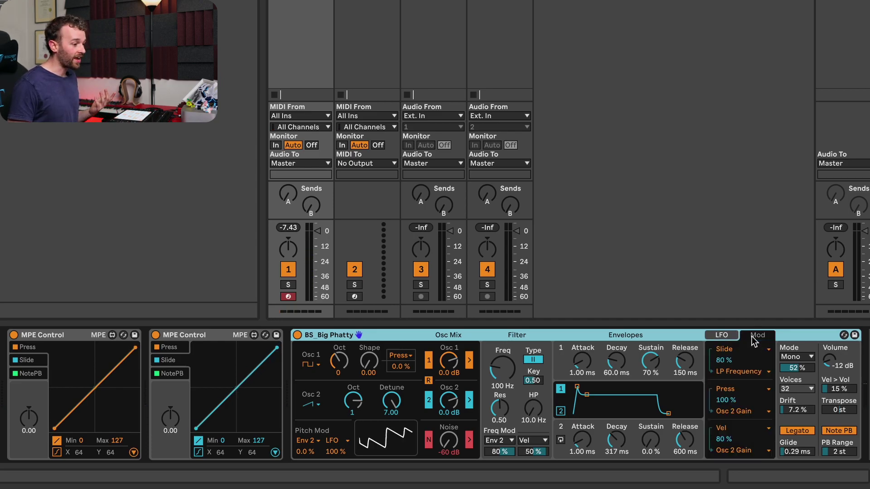
pyautogui.click(497, 370)
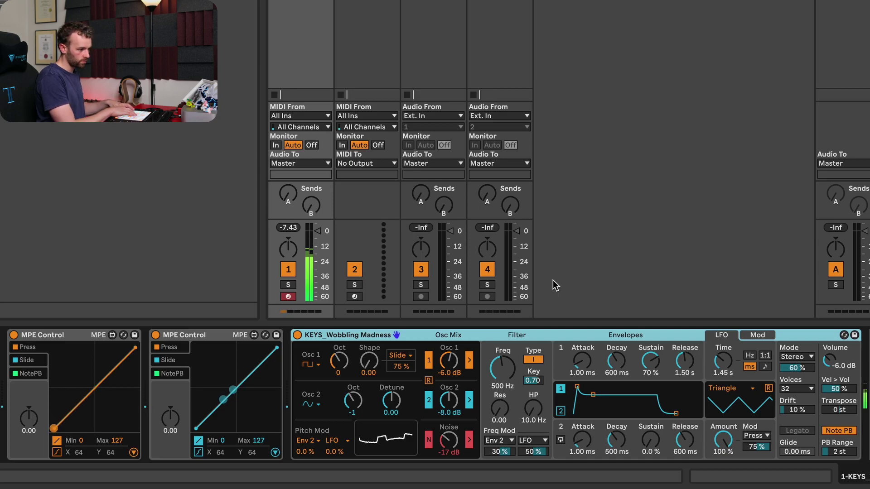
pyautogui.click(374, 369)
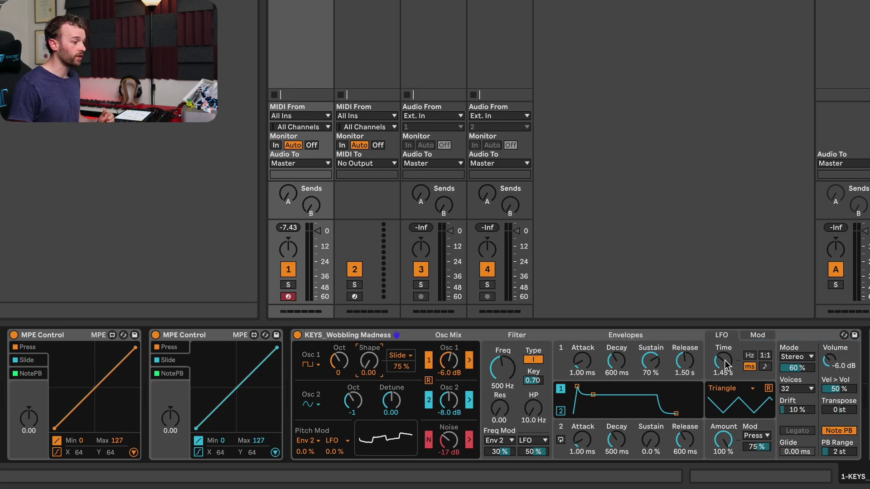
pyautogui.click(751, 339)
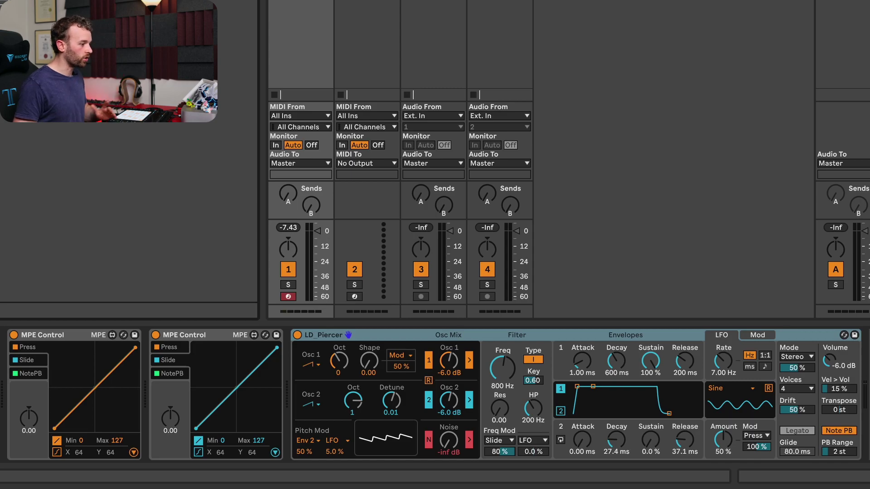
pyautogui.click(369, 361)
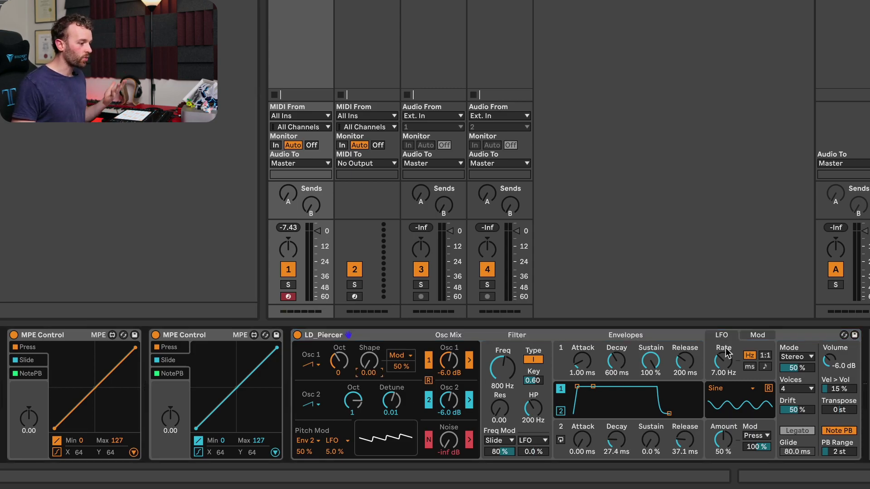